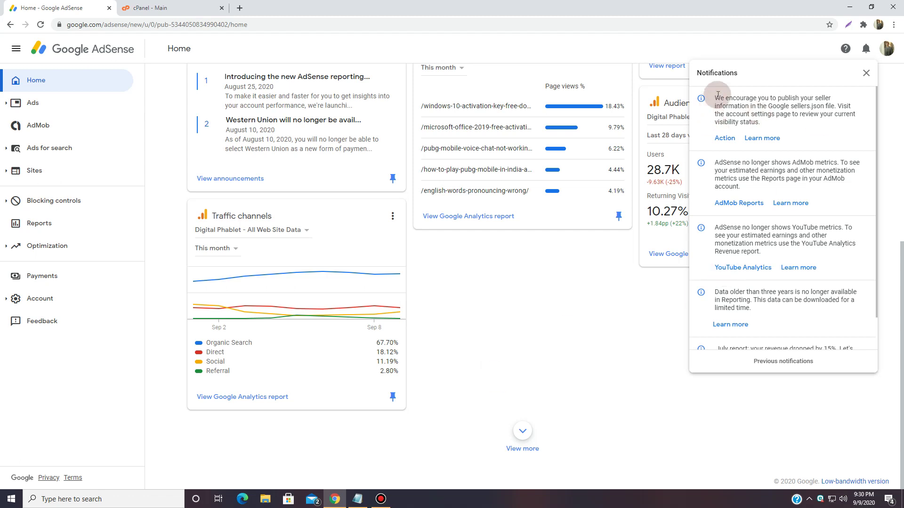
- Follow the sellers.json notice's Action link to the AdSense Account information page
drag(717, 94, 812, 108)
click(821, 107)
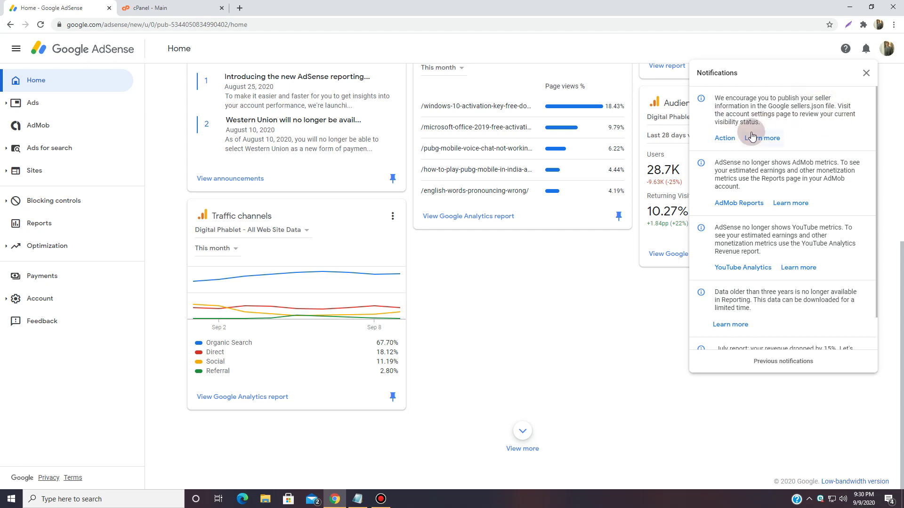
click(724, 139)
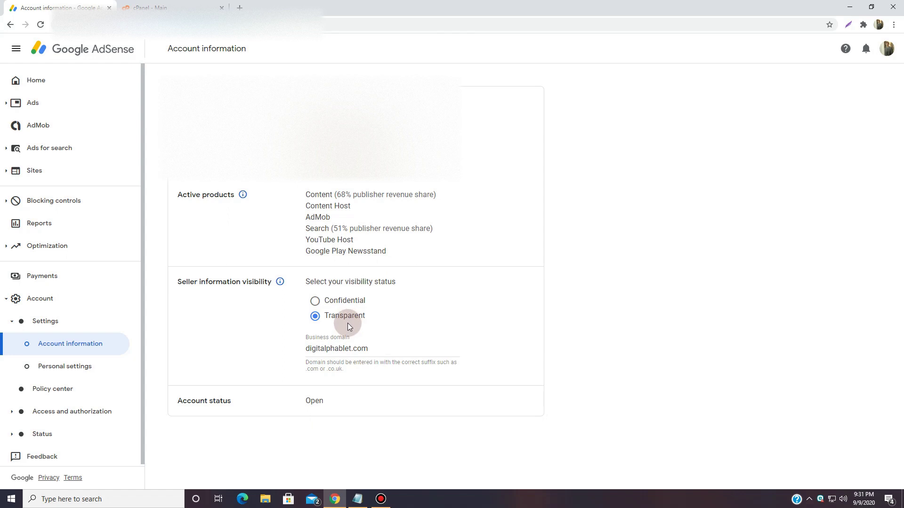
- Confirm seller visibility stays Transparent with business domain digitalphablet.com
click(383, 351)
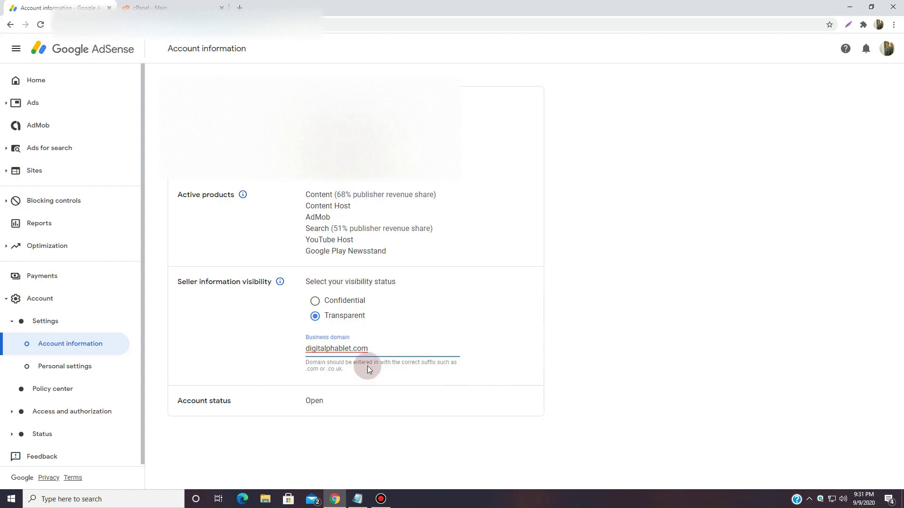
click(371, 351)
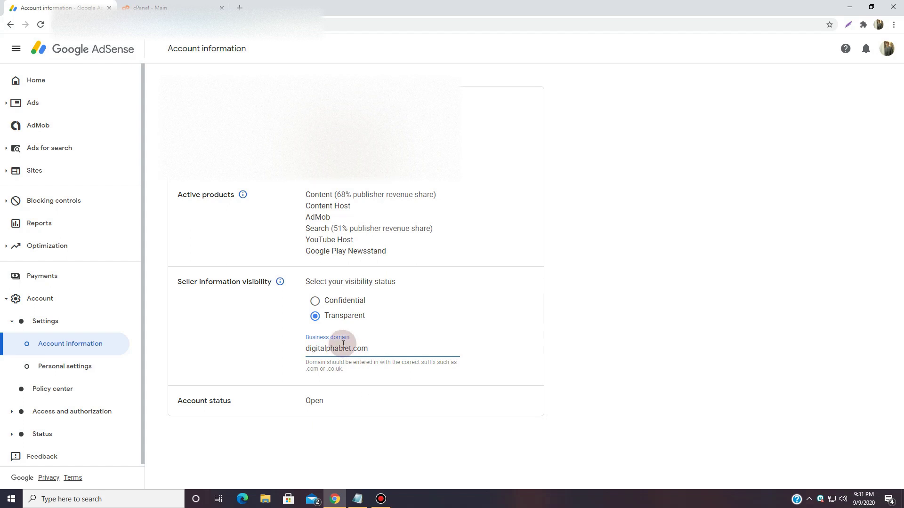
click(316, 316)
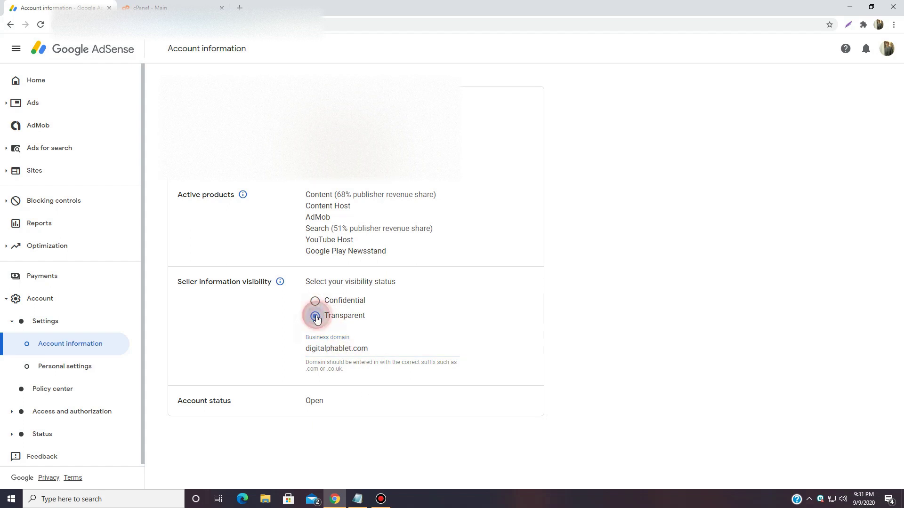
click(367, 349)
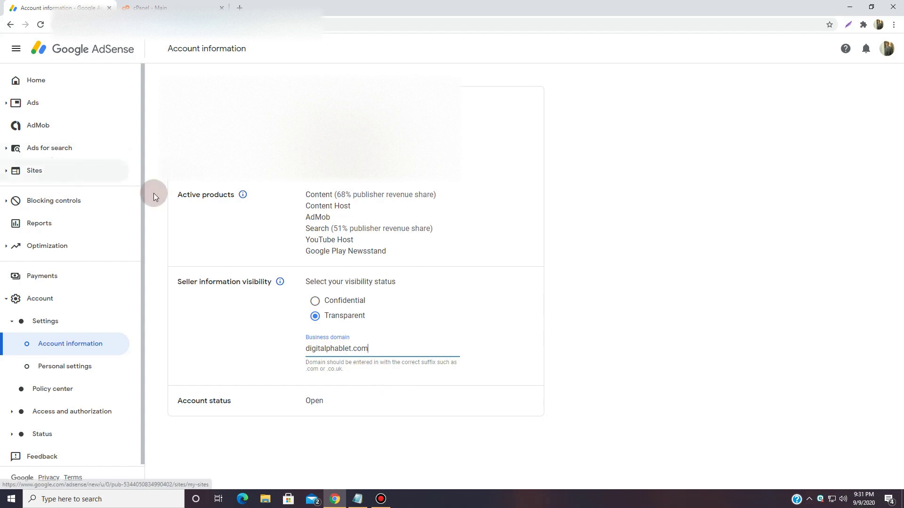
click(683, 292)
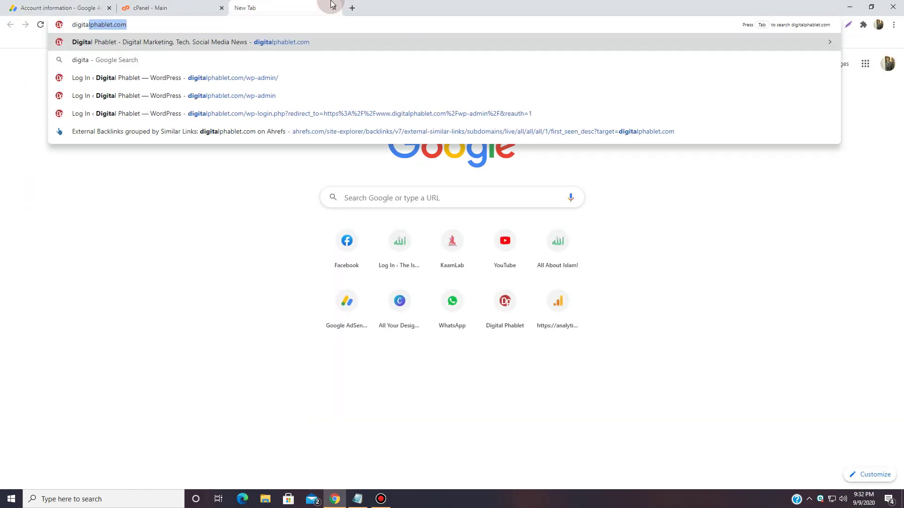
- Load digitalphablet.com/sellers.json in the new tab to check the file
text(hab)
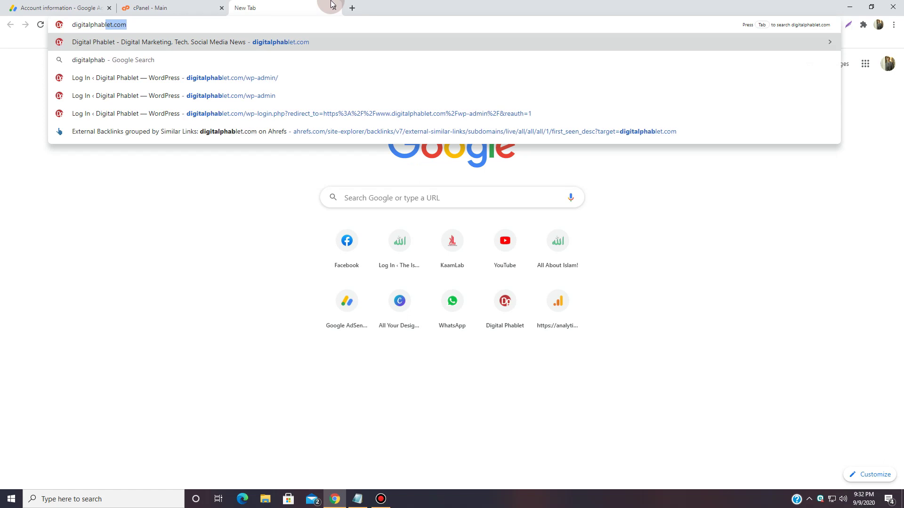
text(let.cp)
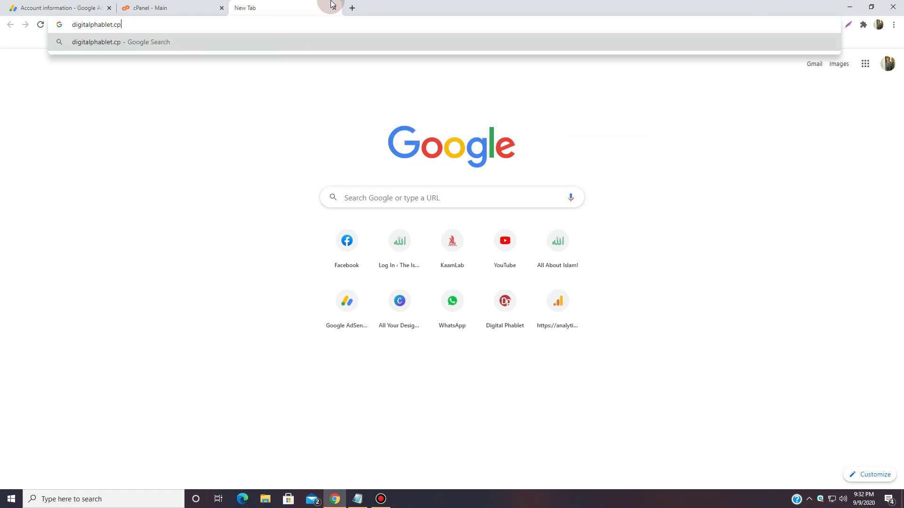
key(BackSpace)
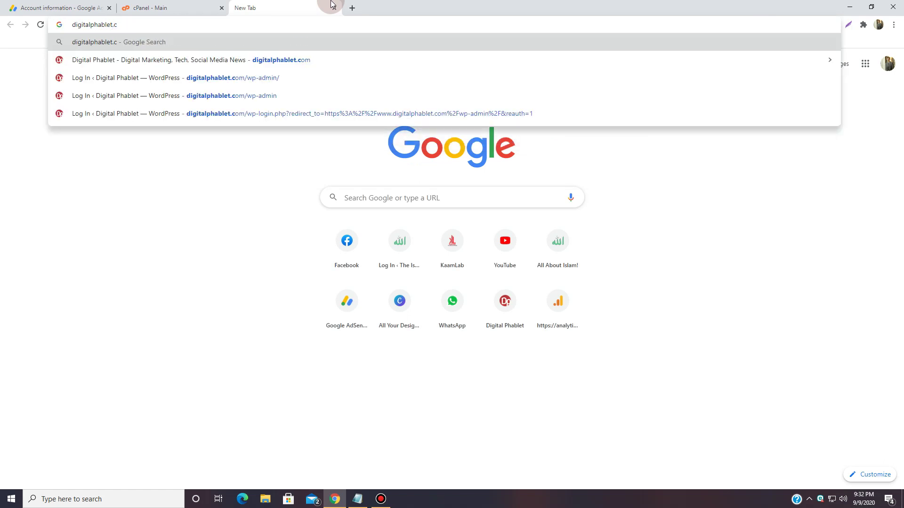
text(om/sellers)
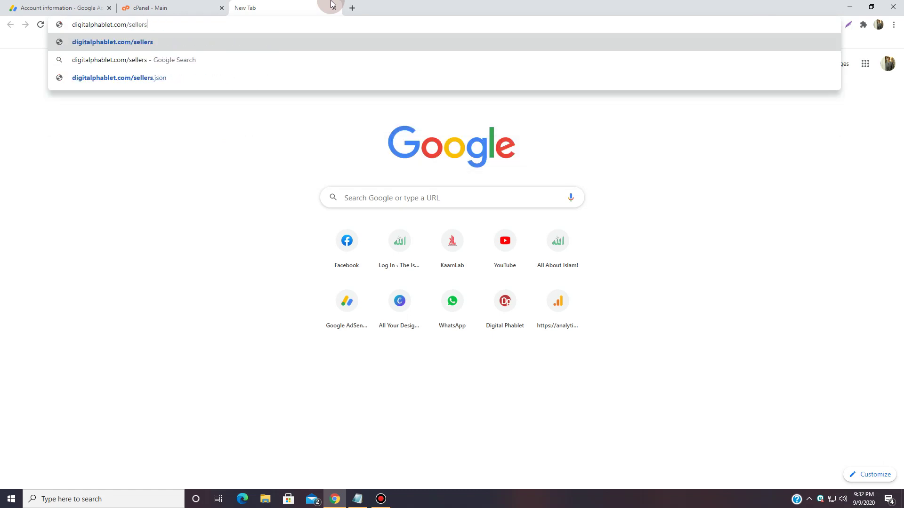
text(.json)
key(Return)
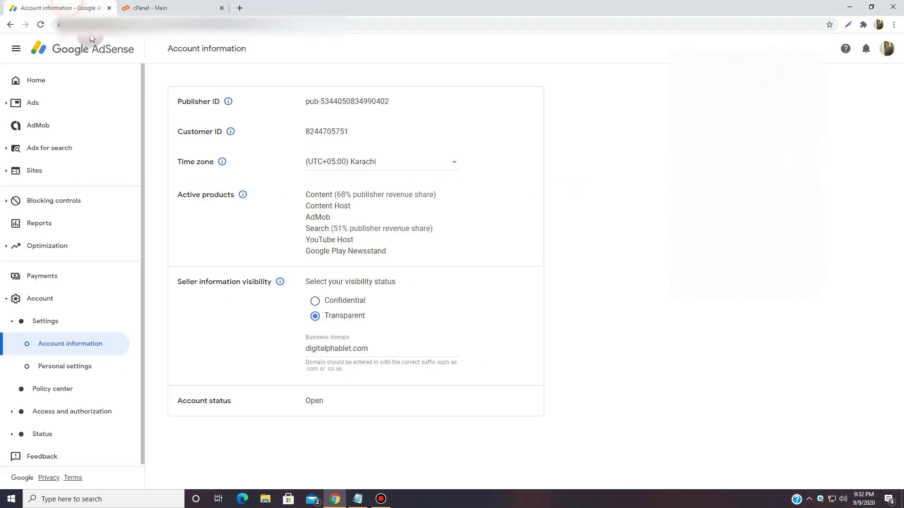
- Switch to the cPanel dashboard and scroll to File Manager in the Files section
click(149, 6)
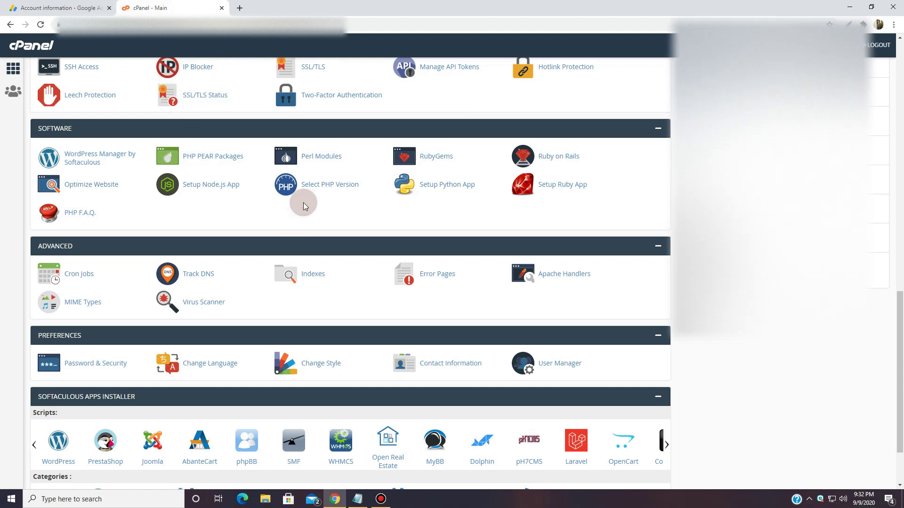
scroll(286, 130, up, 12)
scroll(286, 130, up, 4)
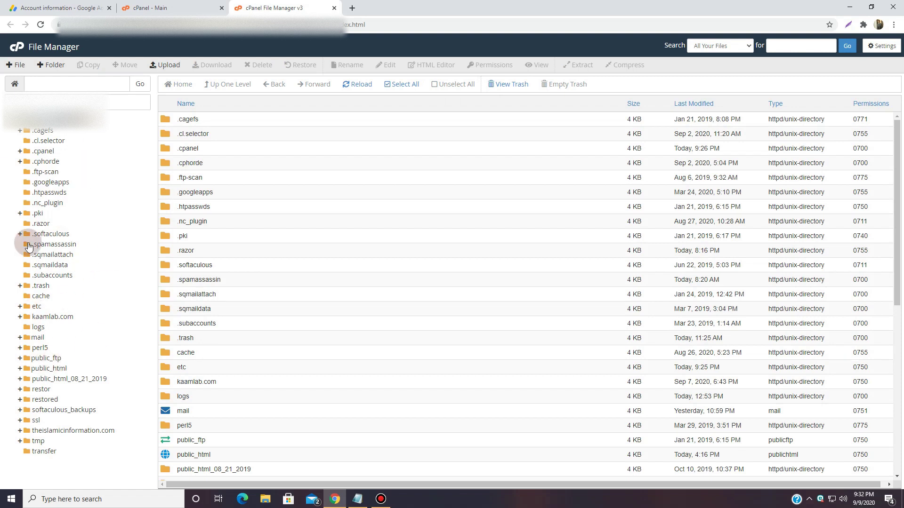
- In public_html, start a new file named sellers.json, then cancel the dialog
click(47, 369)
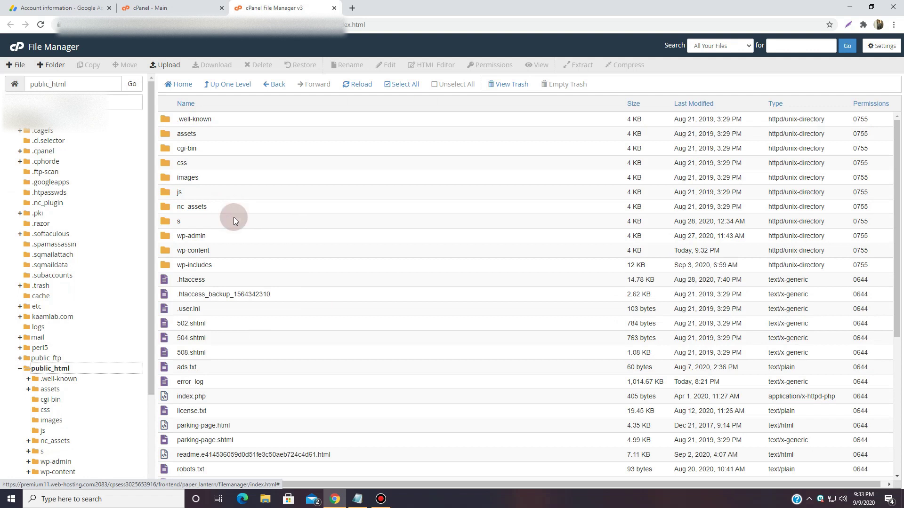
click(15, 65)
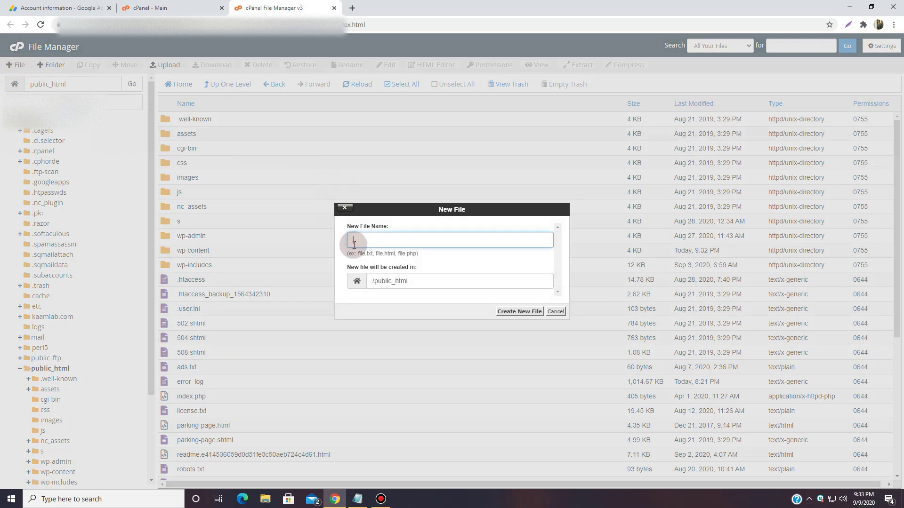
text(sellers)
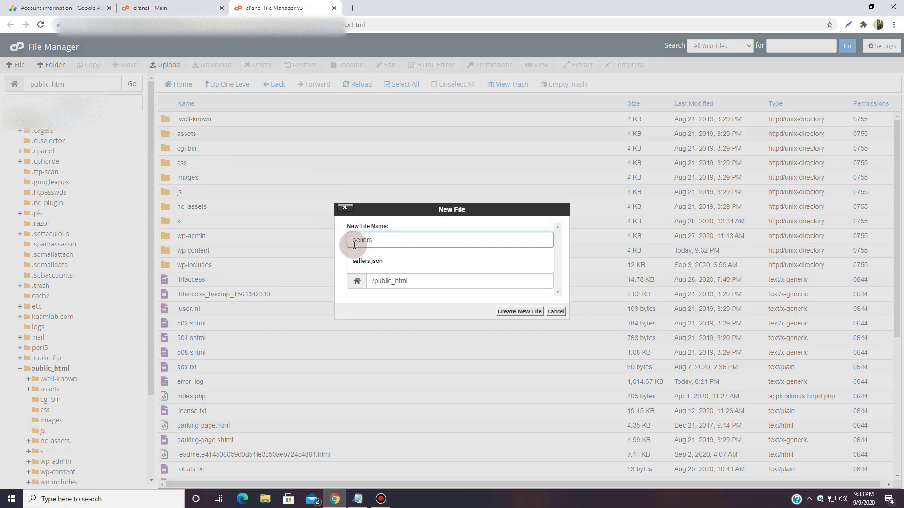
text(.json)
click(476, 310)
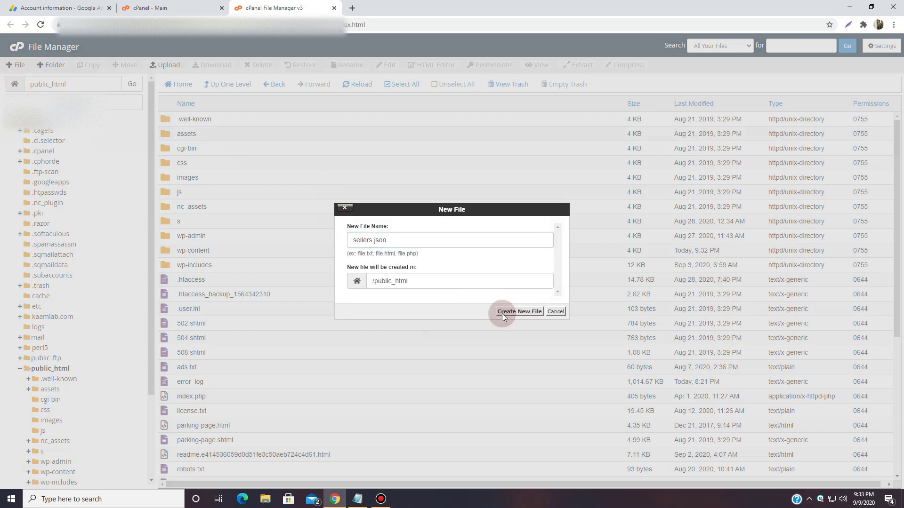
click(551, 311)
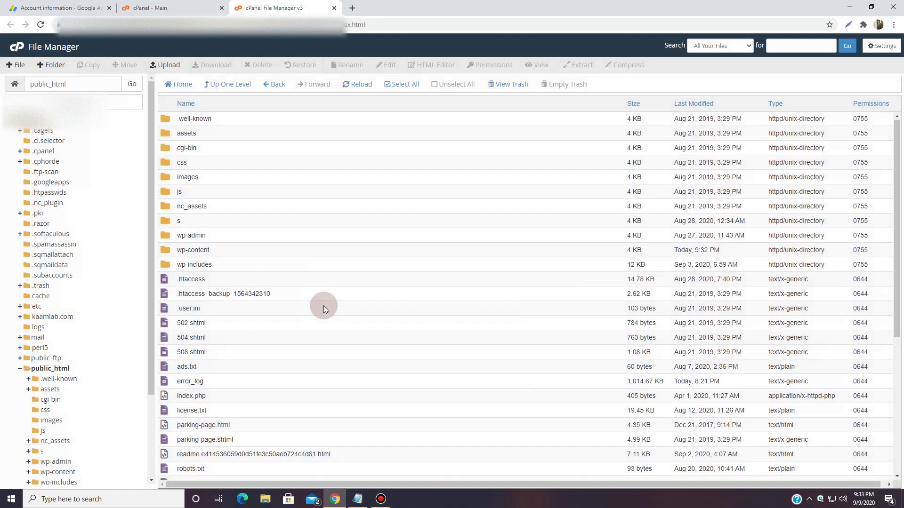
scroll(320, 313, down, 5)
- Select sellers.json and use its right-click actions to open it for editing
scroll(279, 278, up, 3)
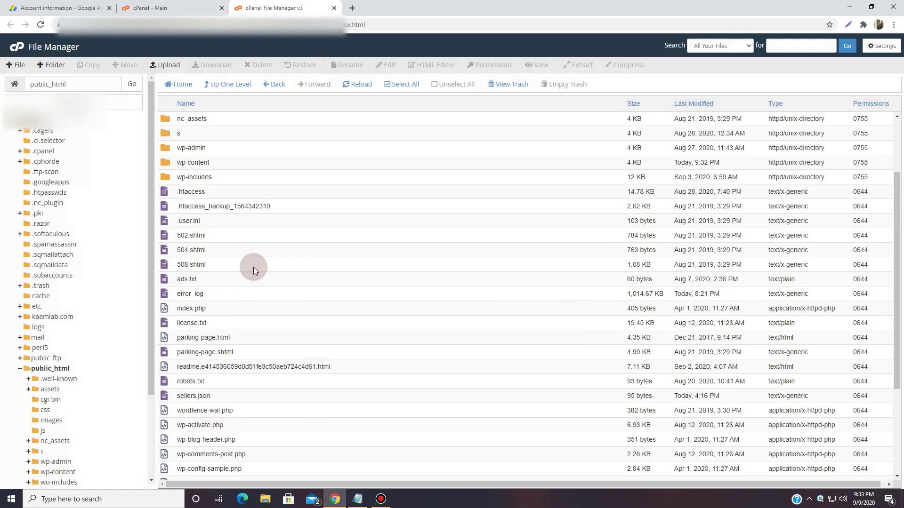
scroll(235, 278, down, 3)
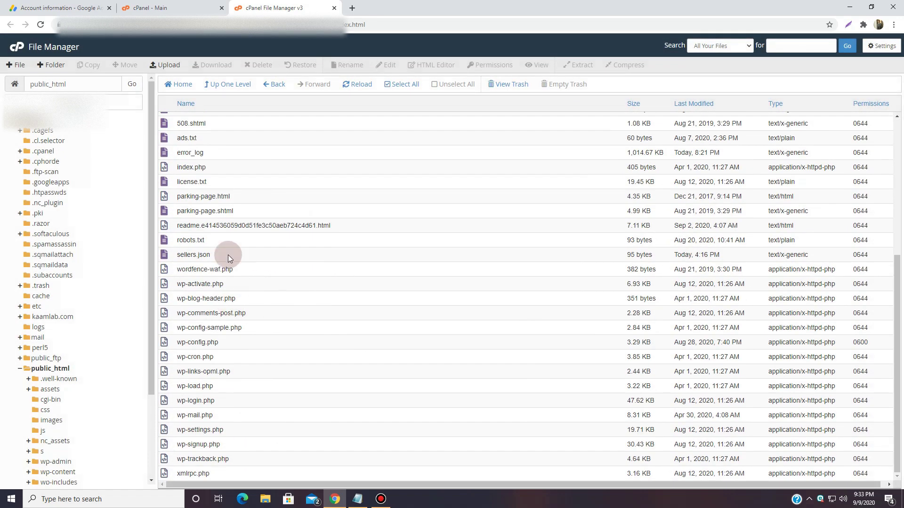
click(181, 254)
right_click(181, 255)
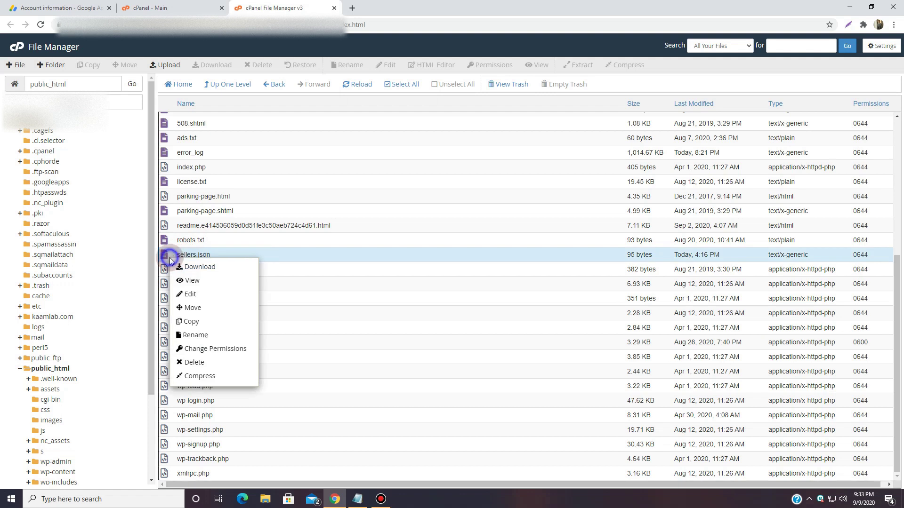
click(389, 238)
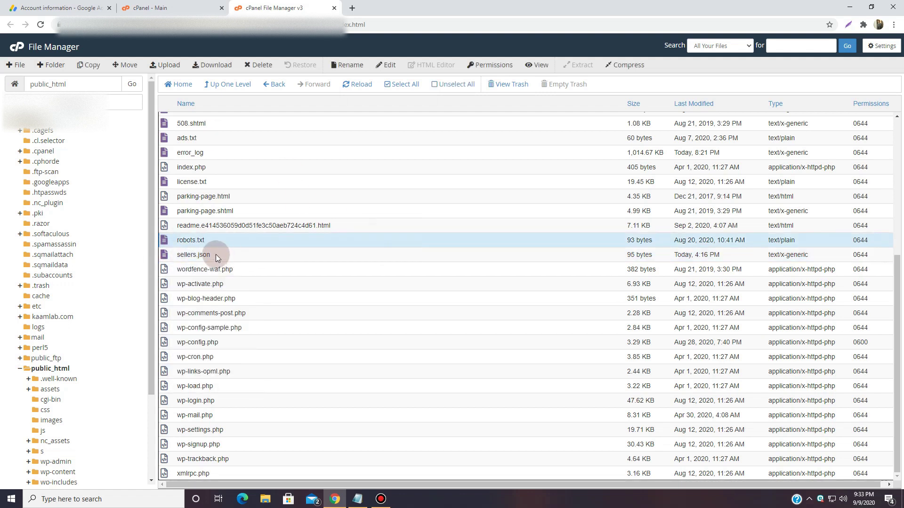
click(197, 255)
scroll(262, 214, up, 4)
scroll(202, 198, down, 4)
right_click(198, 255)
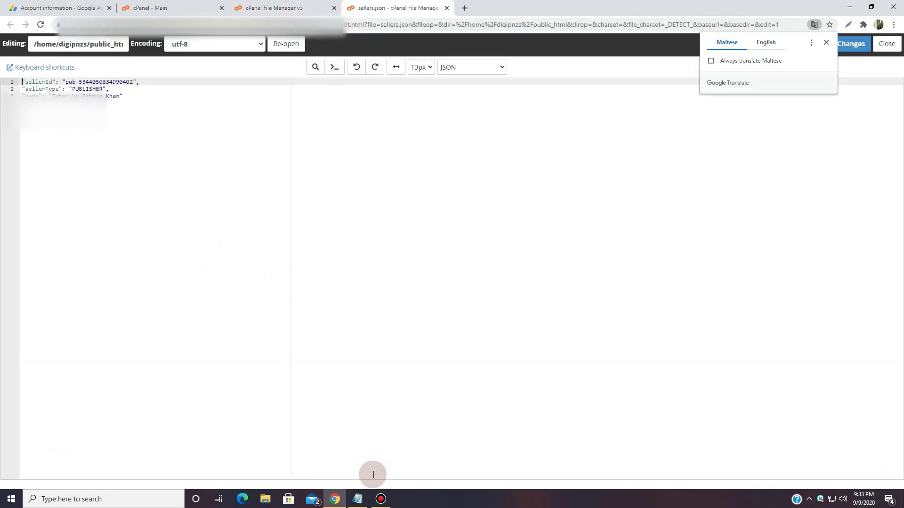
click(357, 499)
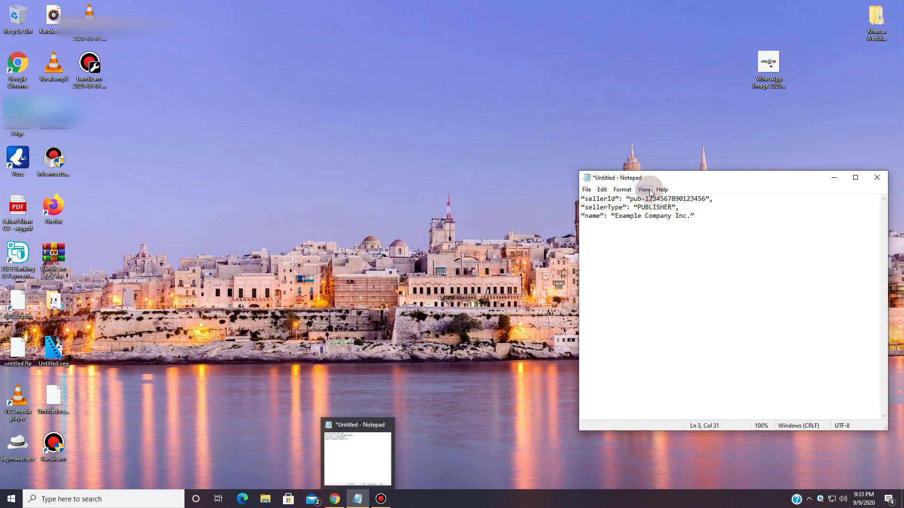
- Set the three-line sample seller entry in Notepad to font size 20
drag(674, 174, 316, 125)
click(361, 165)
drag(360, 165, 195, 145)
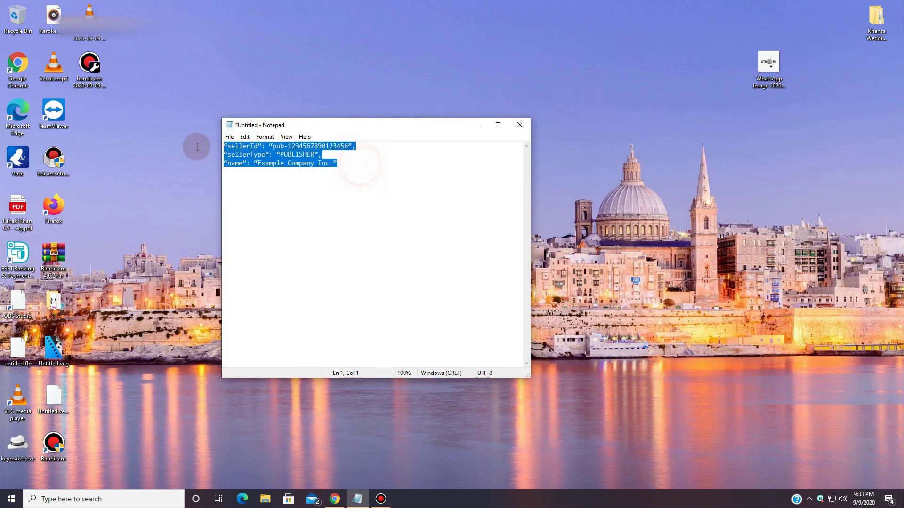
click(265, 137)
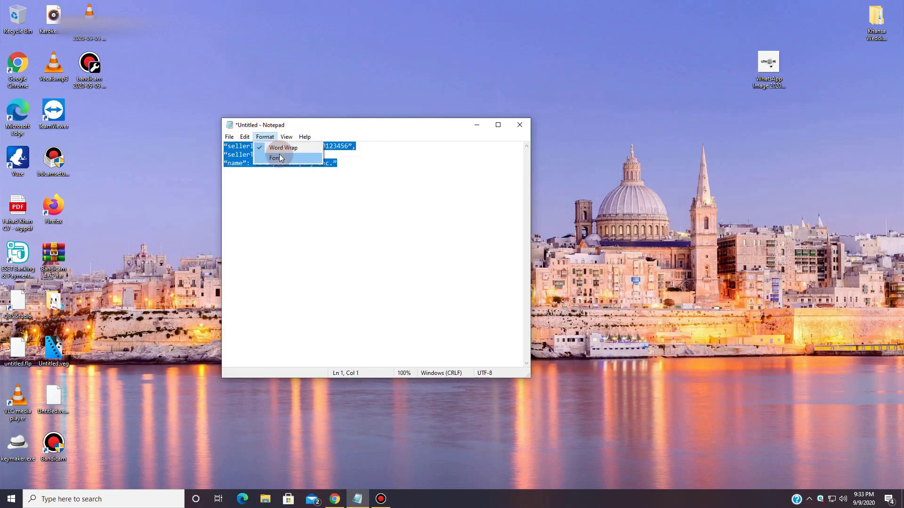
click(278, 158)
click(409, 271)
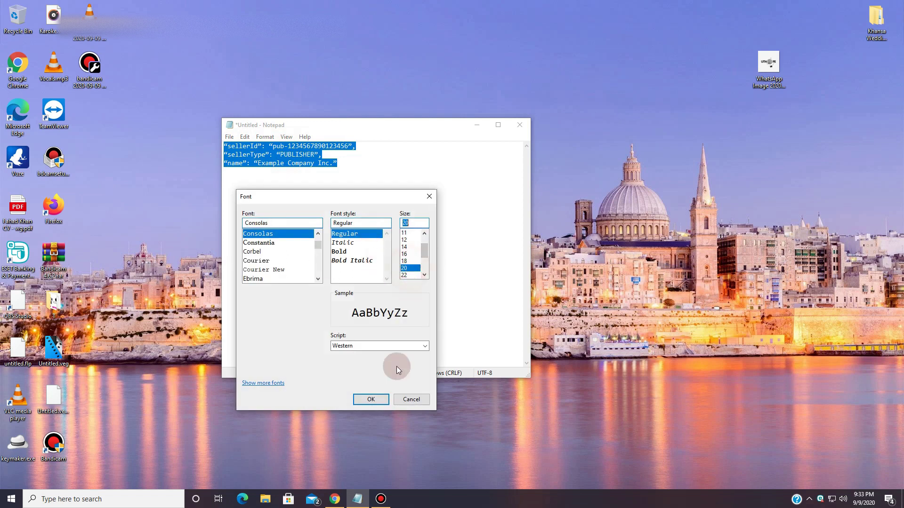
click(371, 399)
click(433, 187)
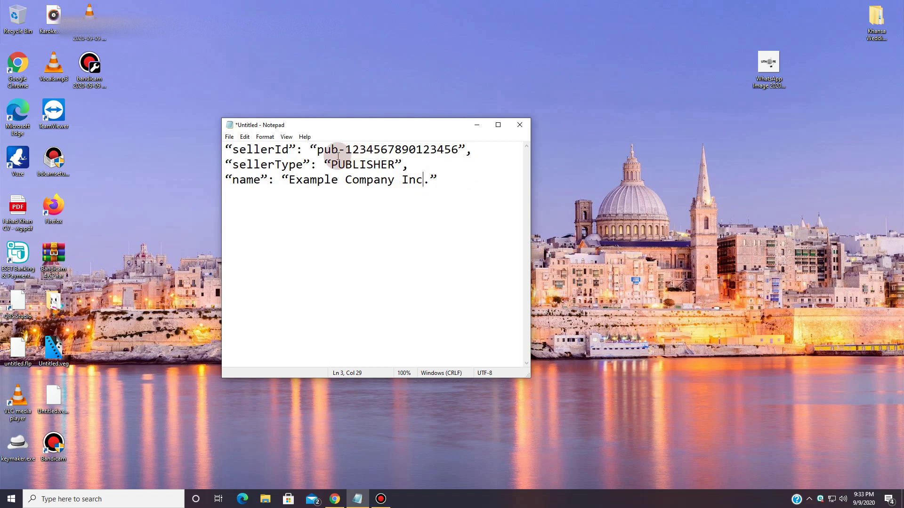
drag(316, 150, 458, 149)
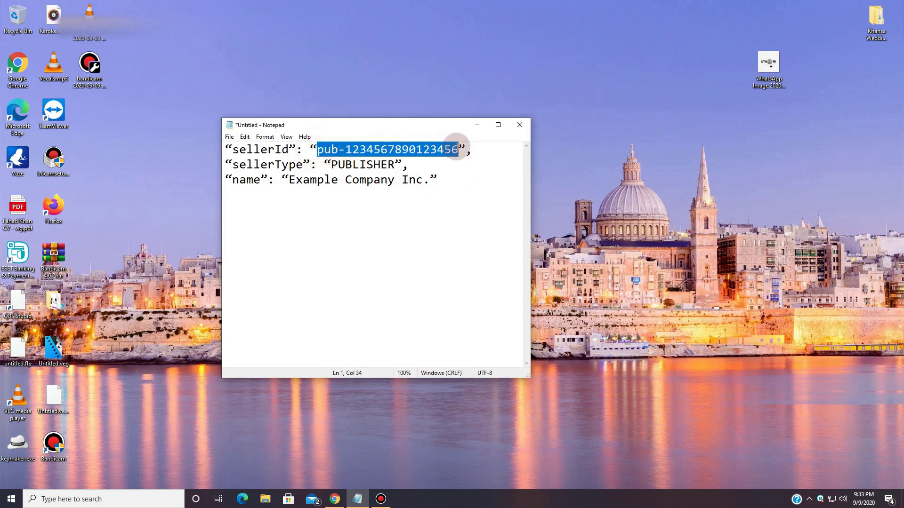
click(334, 499)
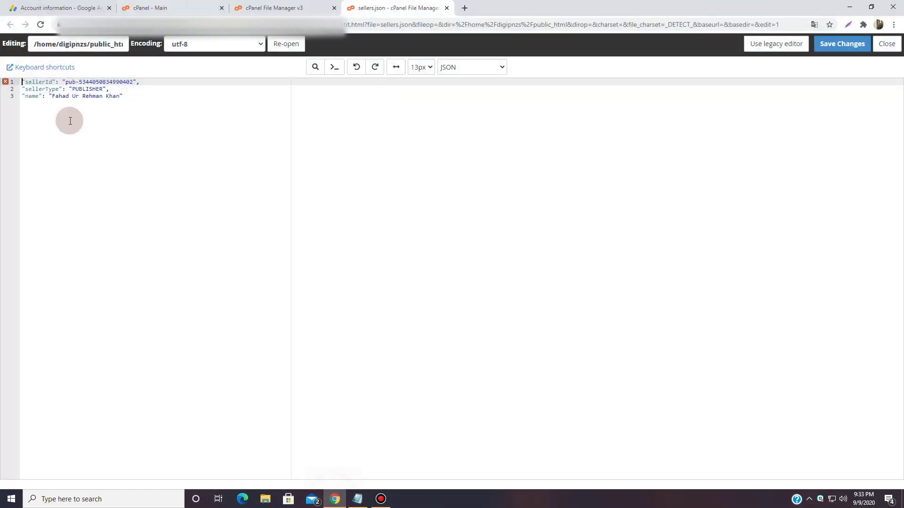
- Point out the Customer ID on the AdSense Account information page, then minimize Chrome
click(67, 4)
triple_click(653, 126)
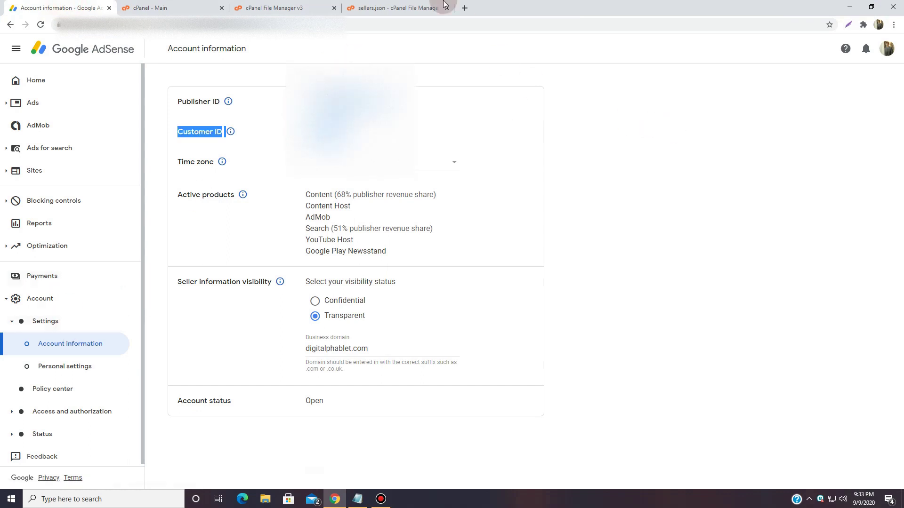
click(400, 8)
click(849, 7)
- In the Notepad template, highlight the sample publisher ID and the PUBLISHER value
click(426, 166)
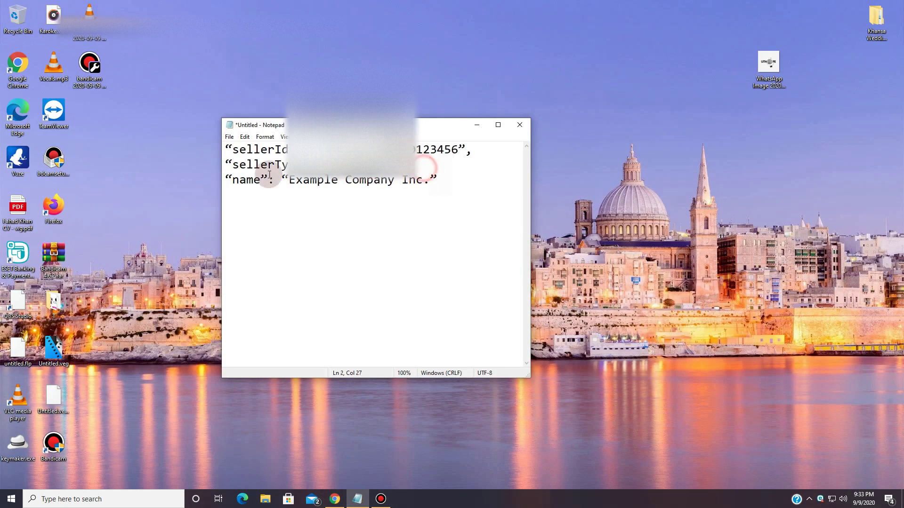
drag(316, 150, 460, 150)
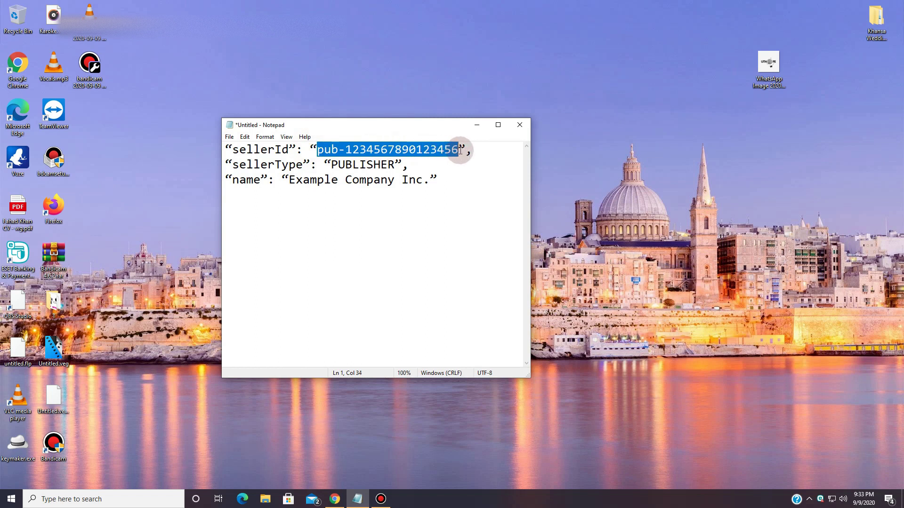
click(328, 167)
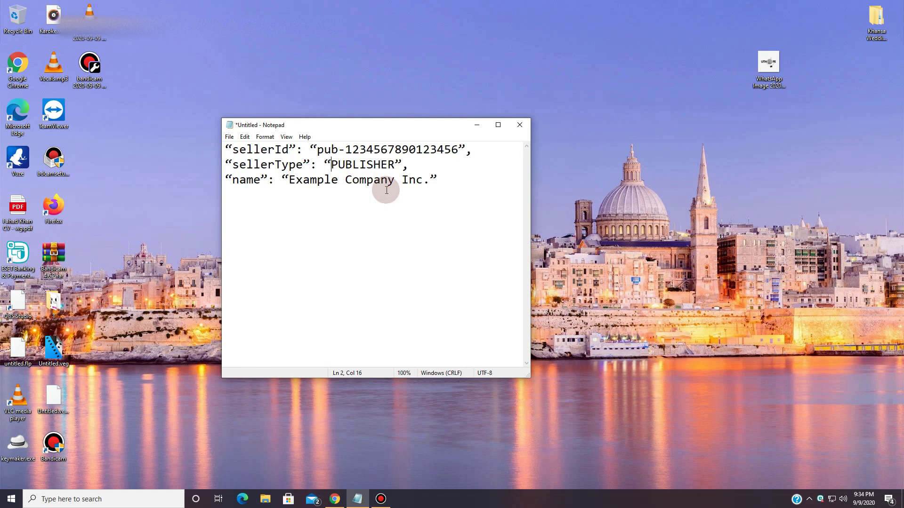
drag(395, 165, 331, 164)
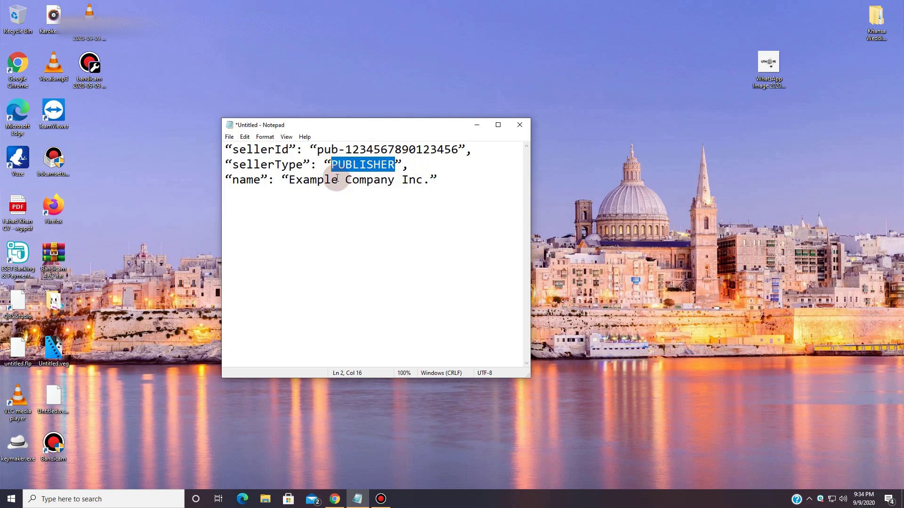
drag(303, 165, 233, 164)
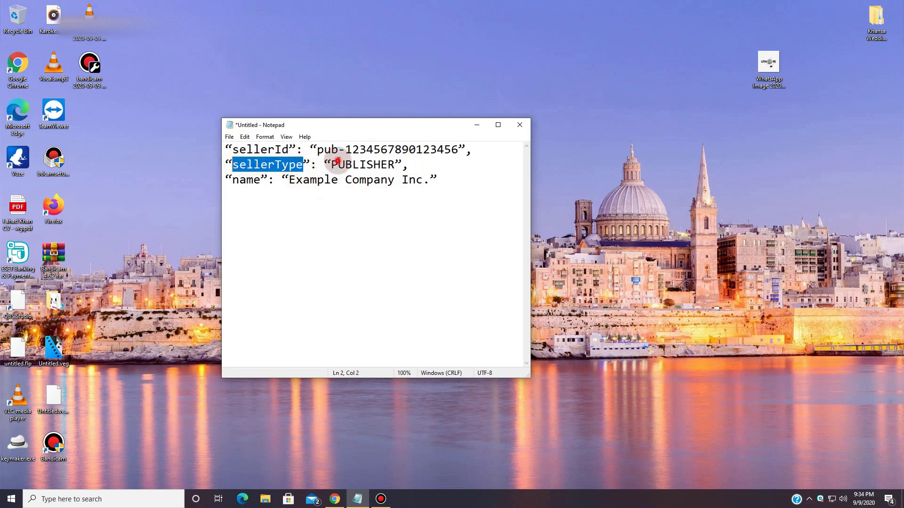
drag(331, 164, 351, 165)
click(394, 189)
click(260, 180)
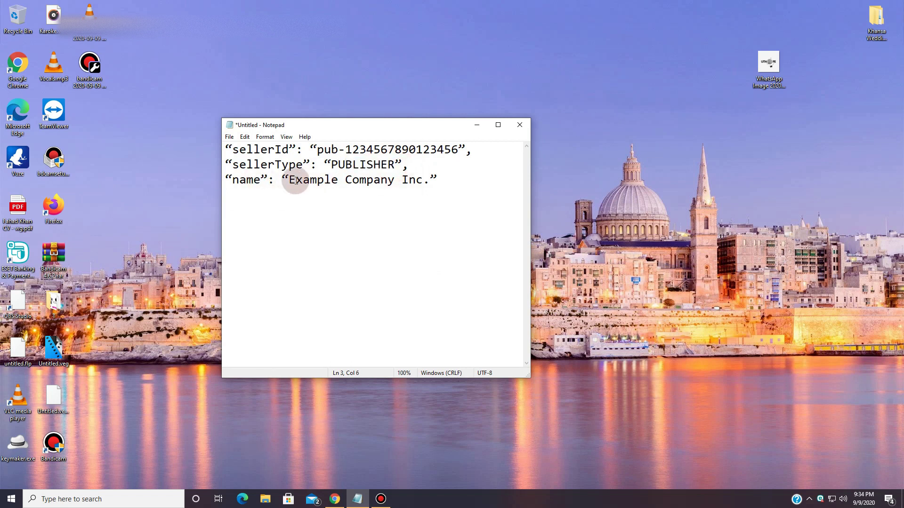
drag(289, 180, 422, 180)
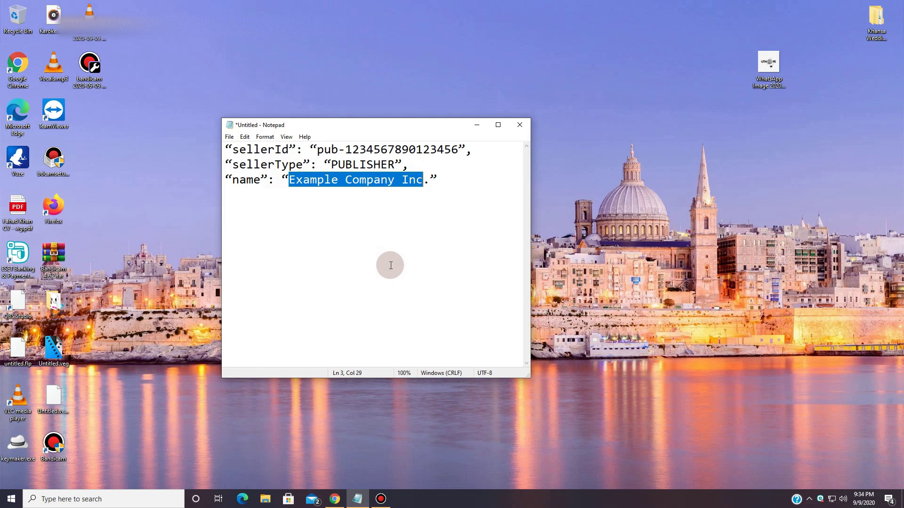
click(337, 180)
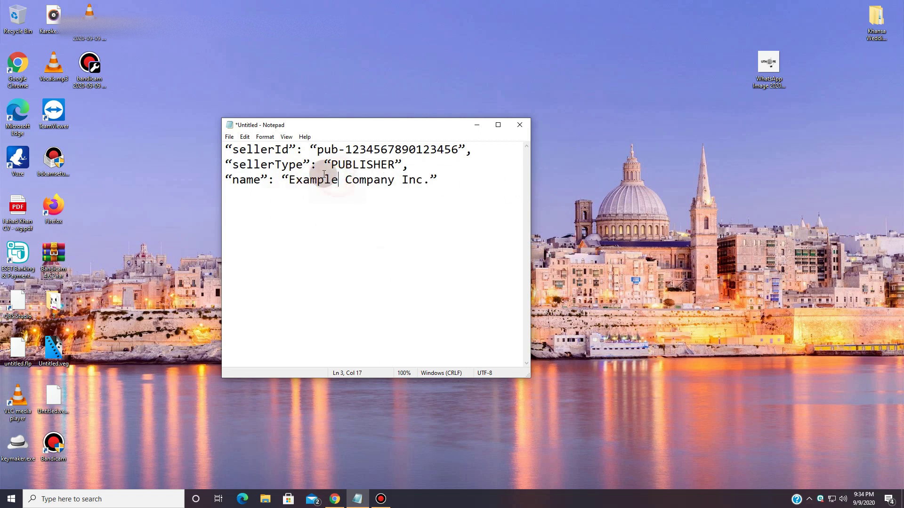
- Review the seller name line, save sellers.json, and close the editor tab
click(335, 499)
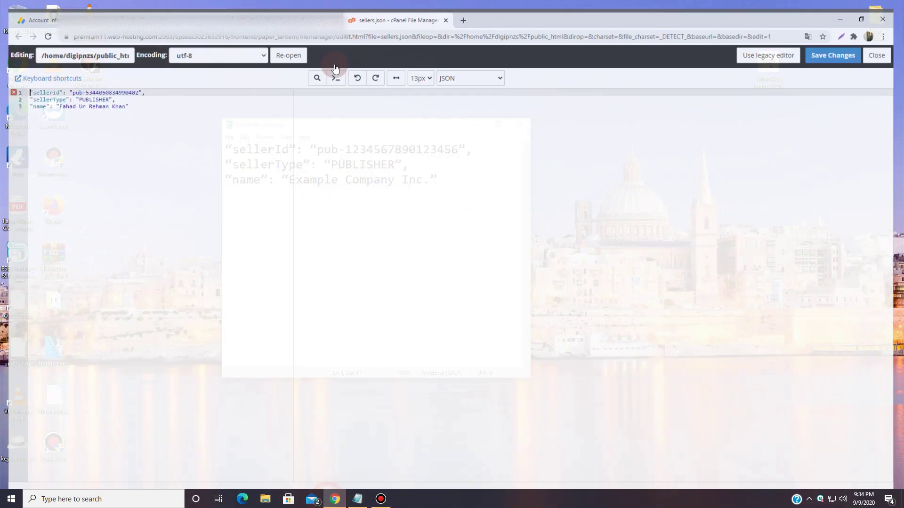
click(106, 96)
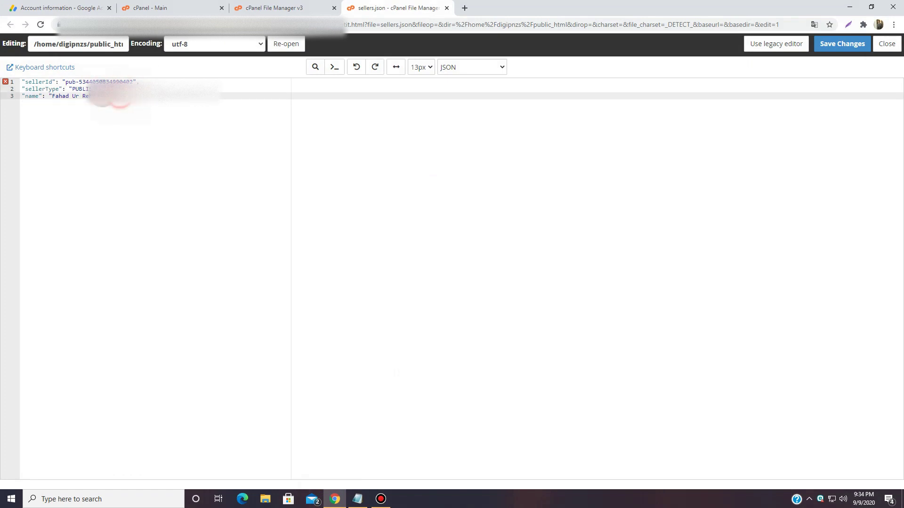
drag(128, 96, 48, 96)
click(89, 95)
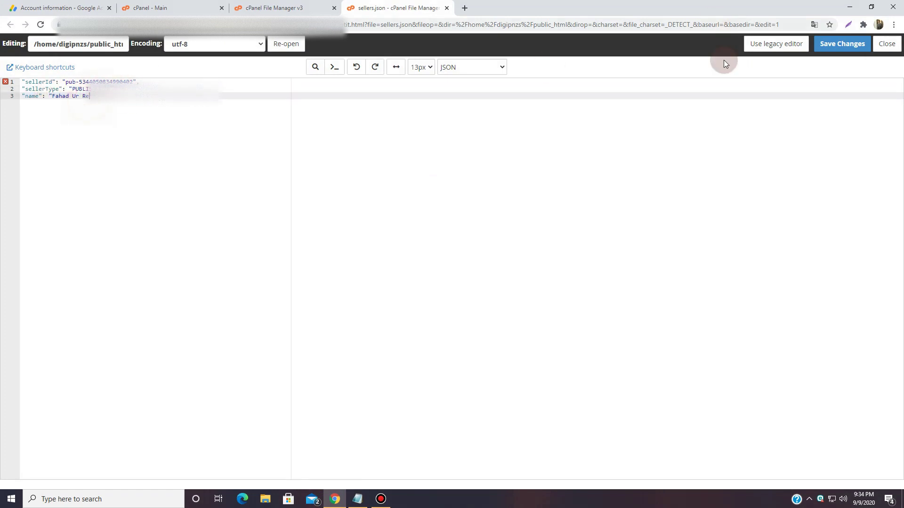
click(842, 52)
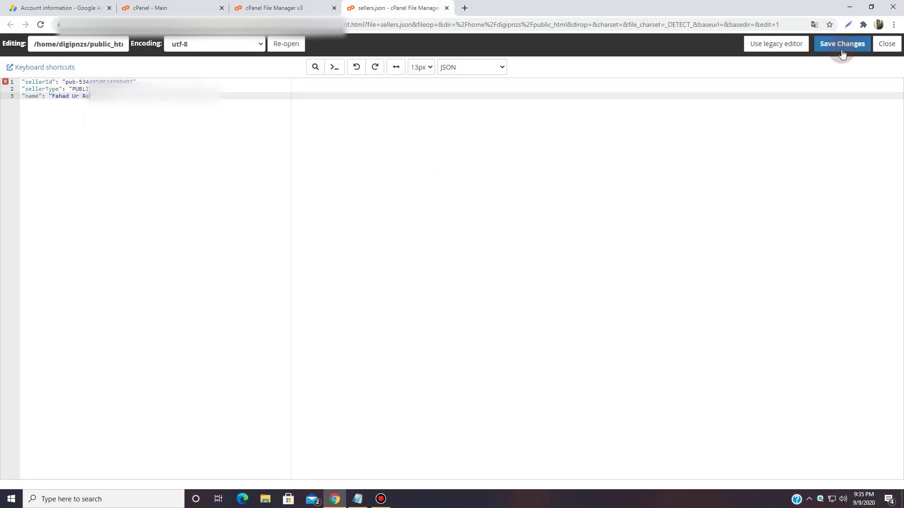
click(447, 8)
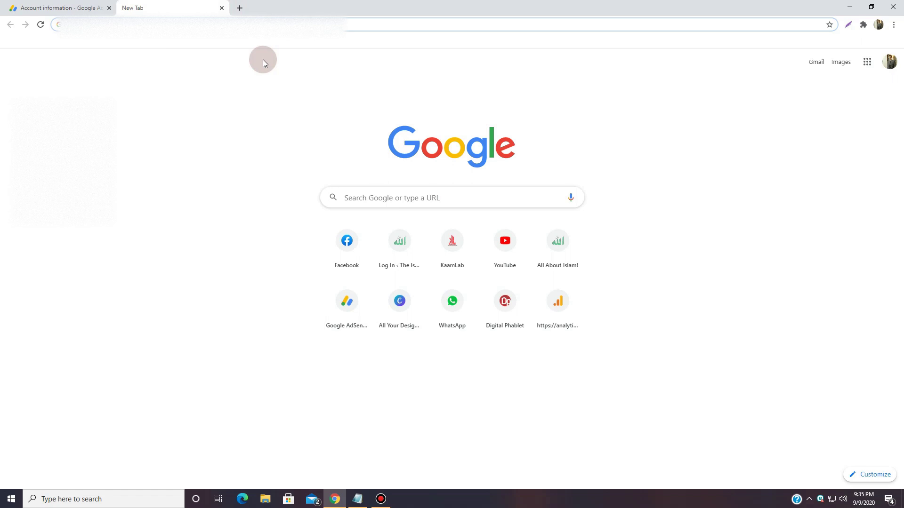
- Enter digitalphablet.com/sellers.json in the address bar
text(digi)
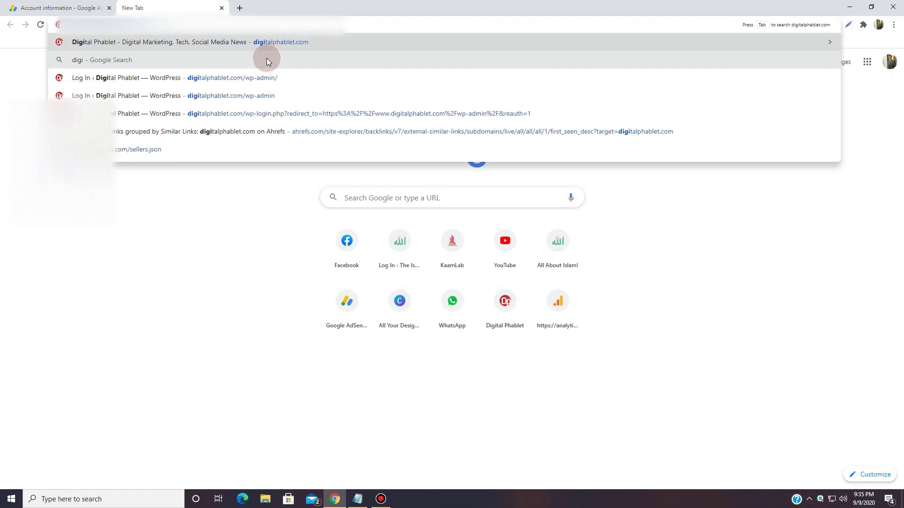
key(Right)
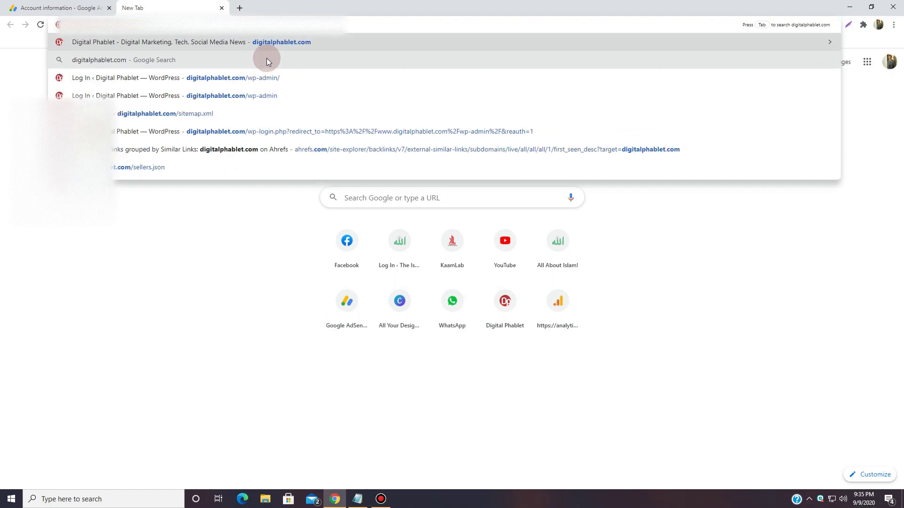
text(/)
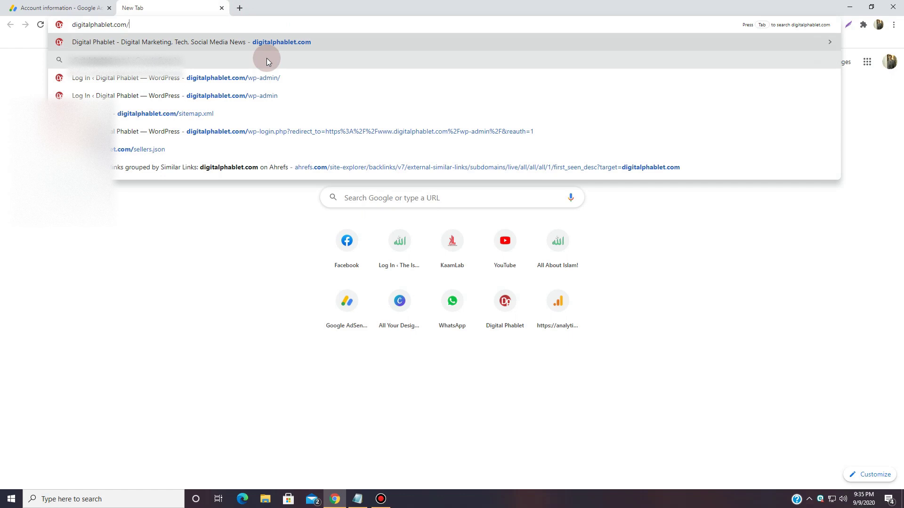
text(se)
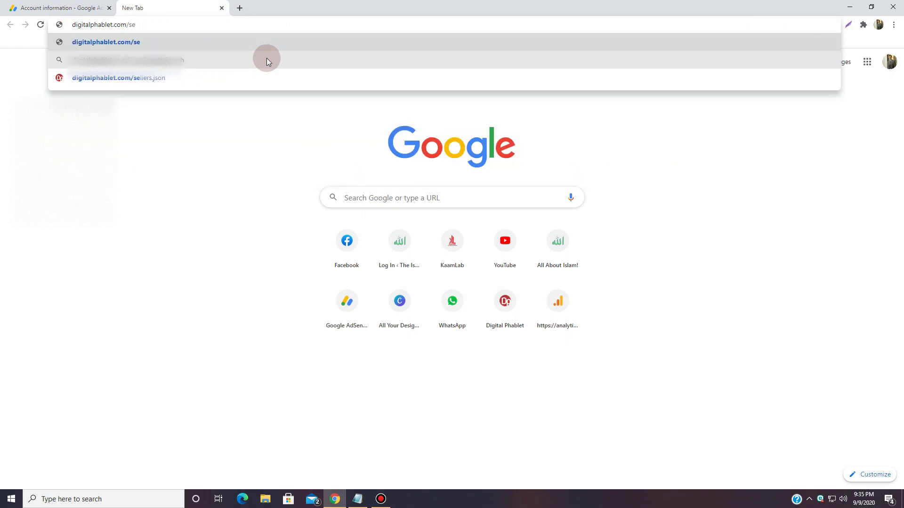
text(llers.json)
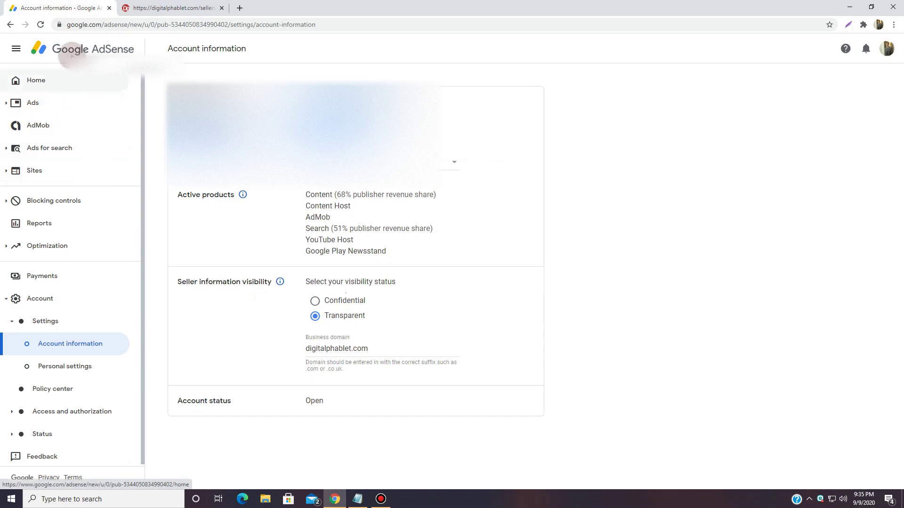
- Compare the live sellerType and name entries with AdSense account information, then close the browser
click(202, 8)
click(94, 8)
click(151, 8)
drag(128, 52, 4, 47)
click(33, 8)
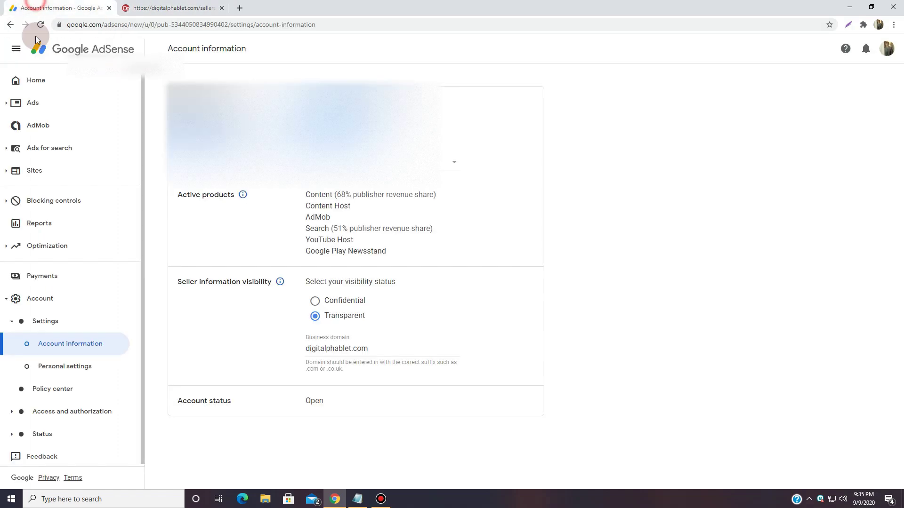
click(41, 79)
click(125, 8)
click(109, 8)
click(111, 8)
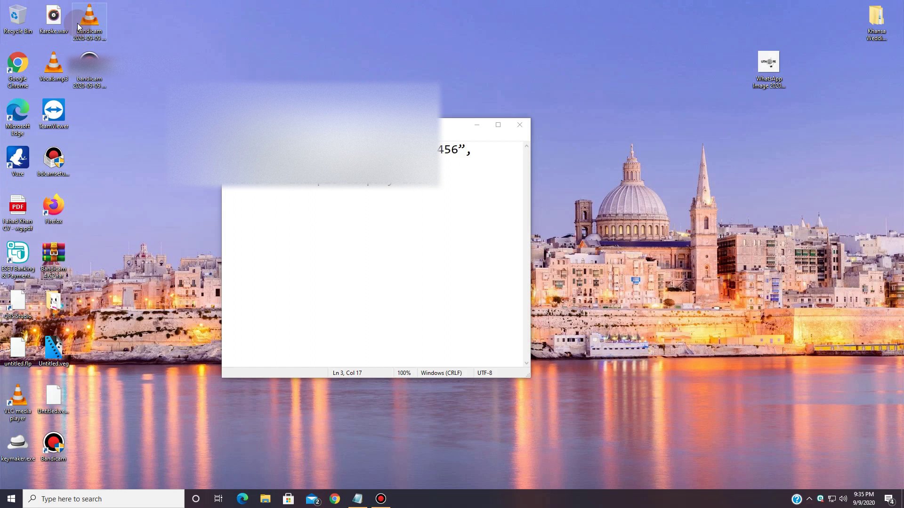
- Close the Notepad window holding the unsaved sample seller entry, prompting the save-changes dialog
click(523, 127)
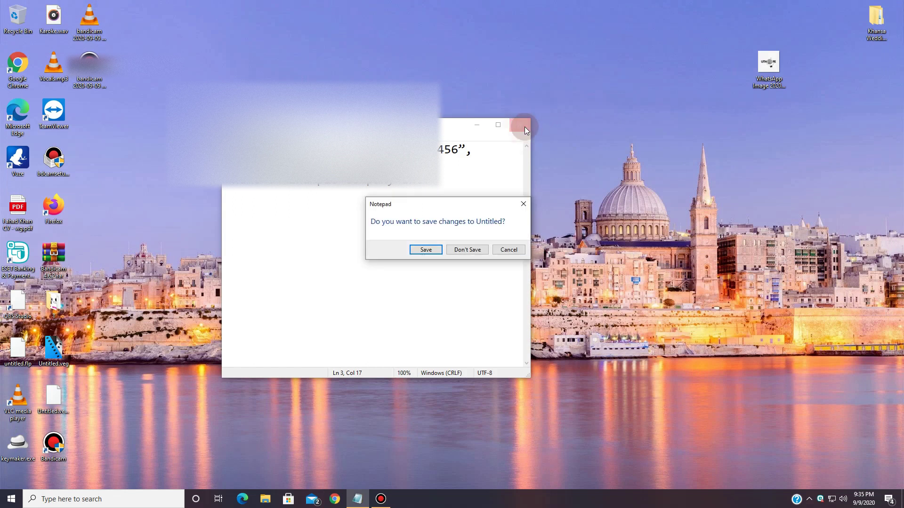